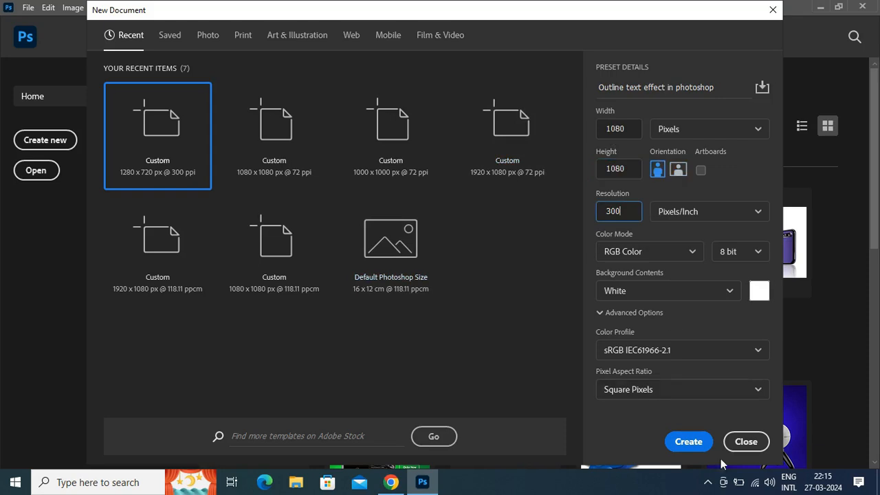
Create the 1080 × 1080 px, 300 ppi document and convert its locked Background into a regular layer
left_click(688, 441)
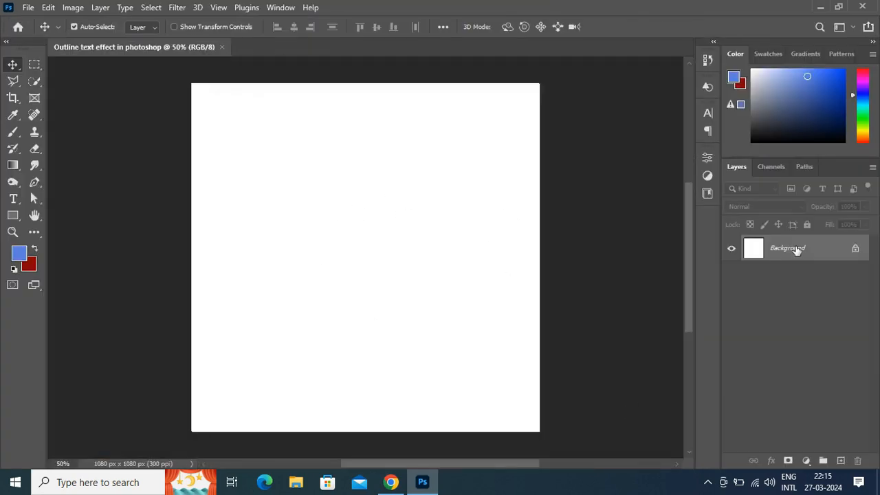
double_click(795, 250)
left_click(543, 136)
Open the orange image pngegg (7) from the Downloads folder
left_click(28, 7)
key("Escape")
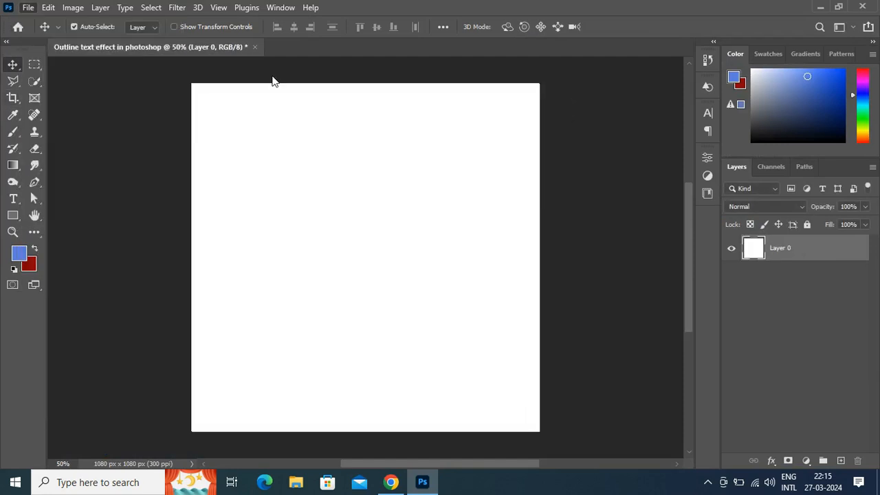
key("ctrl+o")
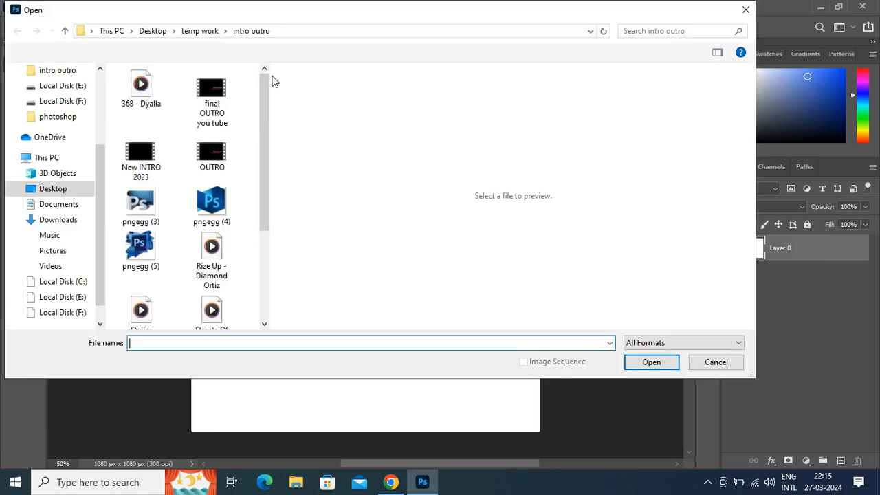
scroll(75, 103, "up", 3)
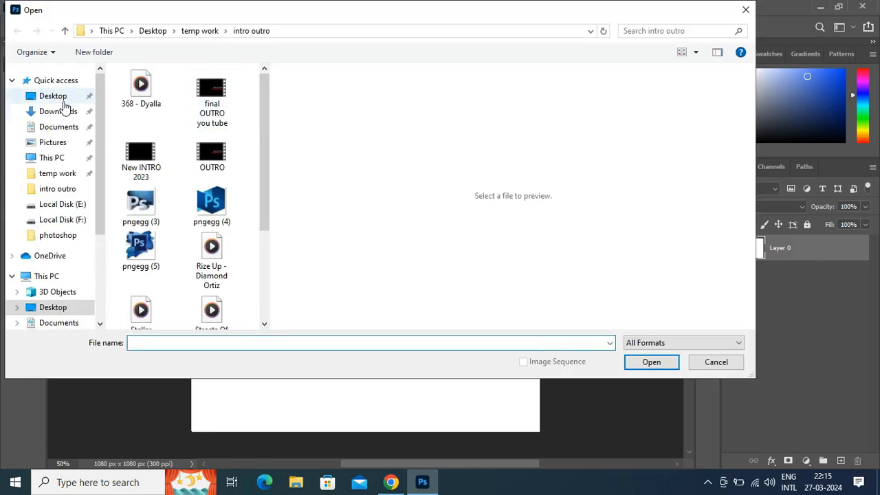
left_click(58, 111)
left_click(161, 127)
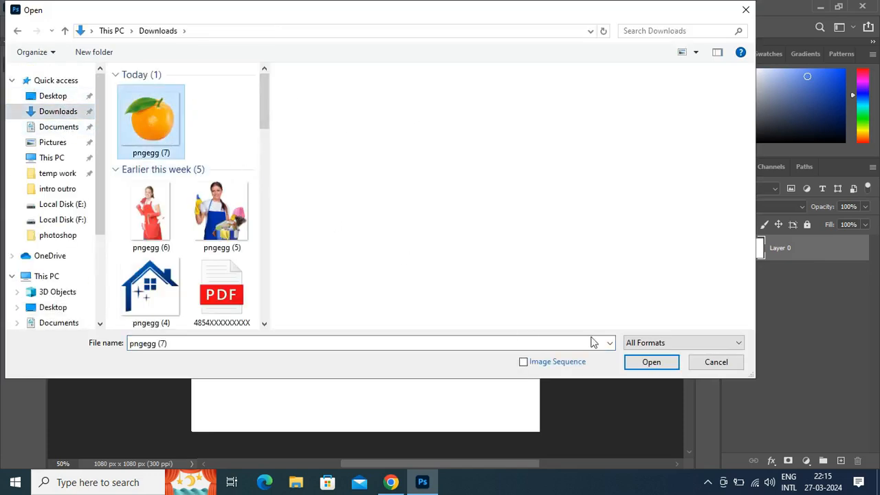
left_click(649, 362)
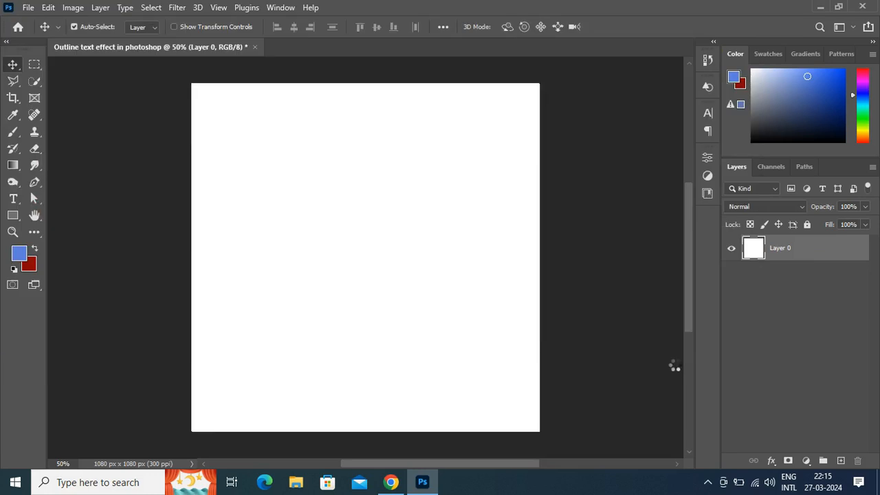
Bring the orange from pngegg (7).png into the Outline text effect in photoshop document as a new layer
left_click(176, 47)
left_click(302, 46)
left_click_drag(368, 281, 386, 240)
Scale the orange down proportionally with Free Transform and place it near the middle of the canvas
left_click(47, 8)
left_click(120, 287)
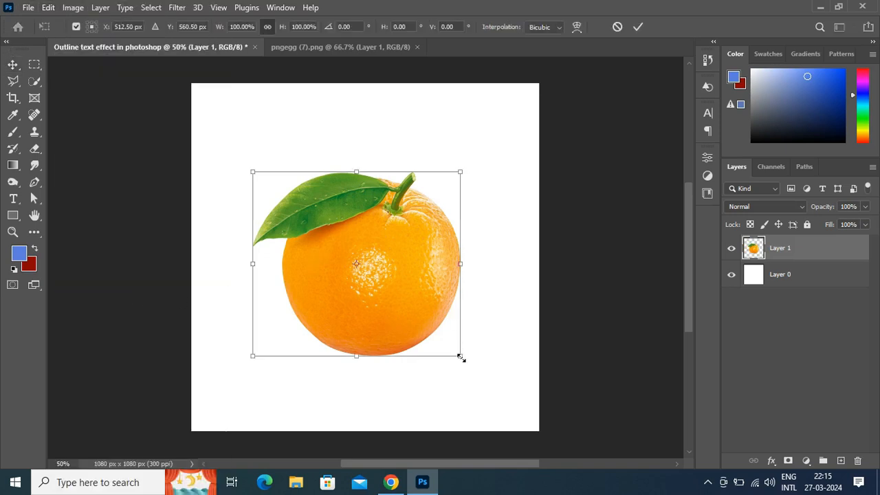
left_click_drag(460, 357, 426, 326)
key("Return")
left_click_drag(364, 281, 380, 297)
Add a Solid Color fill layer above Layer 0 in a pale orange based on a color sampled from the fruit
left_click(791, 278)
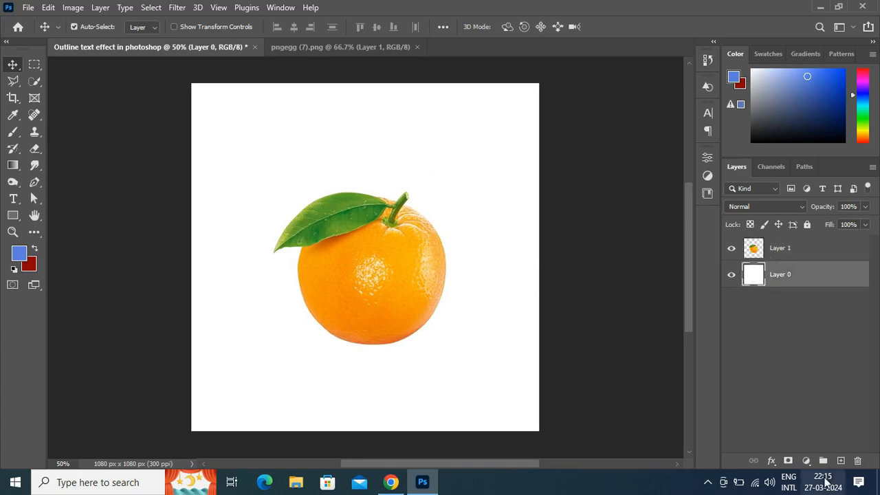
left_click(807, 460)
left_click(803, 237)
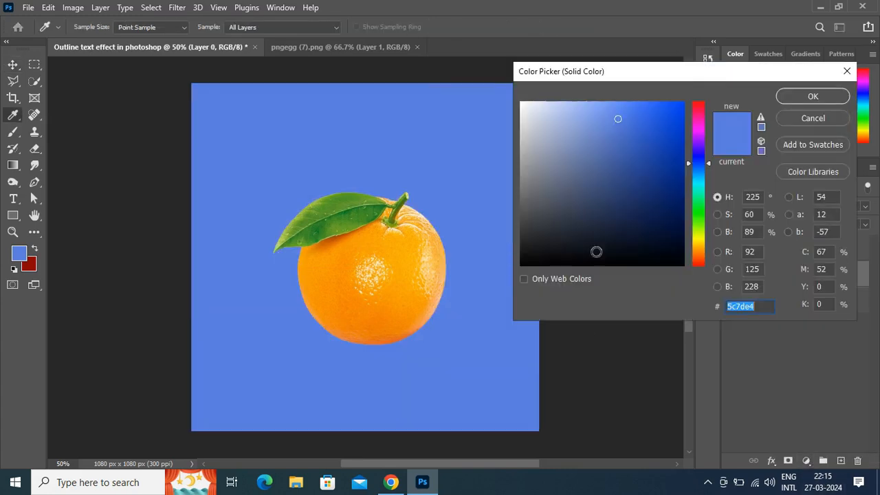
left_click(431, 261)
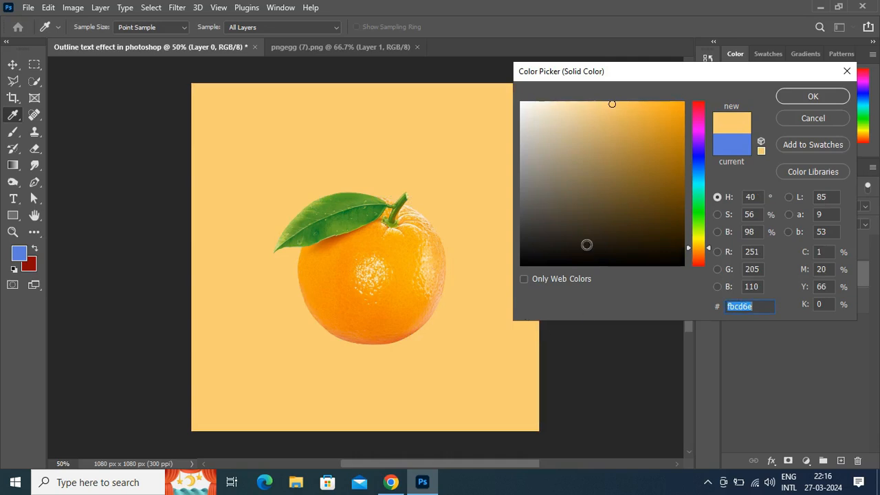
left_click(668, 118)
mouse_move(668, 117)
left_mouse_down()
mouse_move(649, 147)
mouse_move(633, 149)
mouse_move(598, 108)
left_mouse_up()
left_click(813, 96)
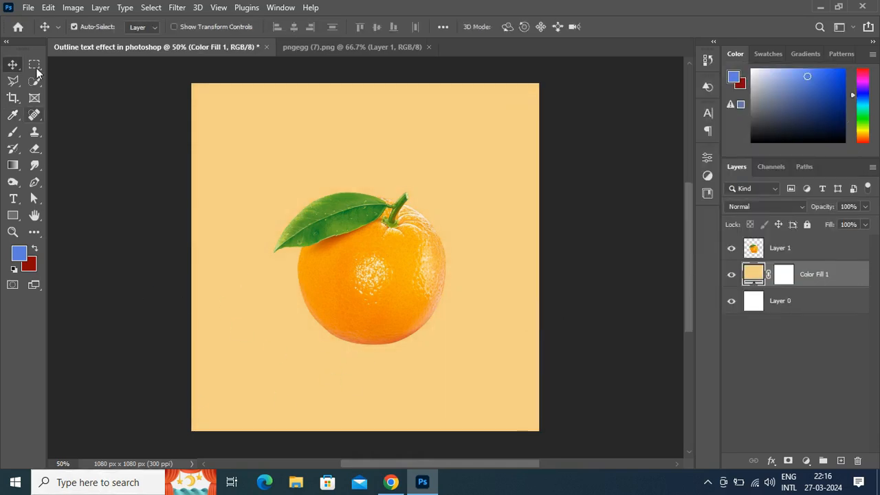
Add an empty layer directly above Layer 0 and name it shadow
left_click(791, 302)
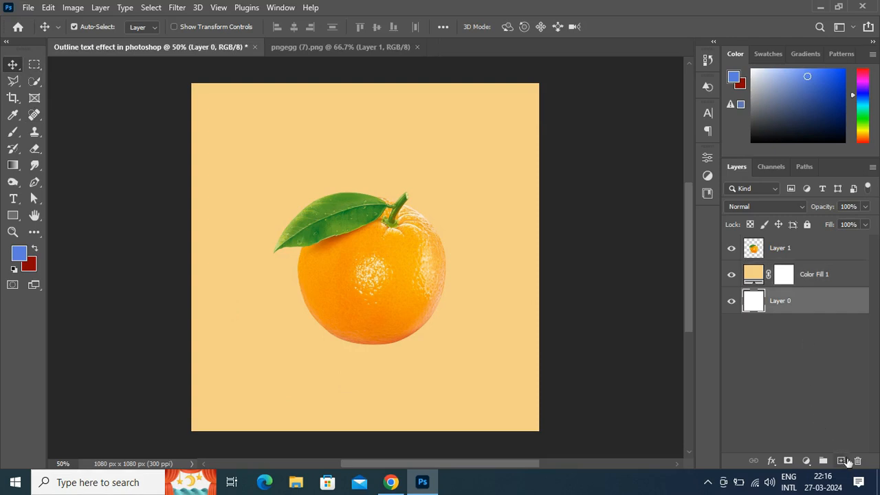
left_click(841, 461)
double_click(780, 300)
type("shadow")
key("Return")
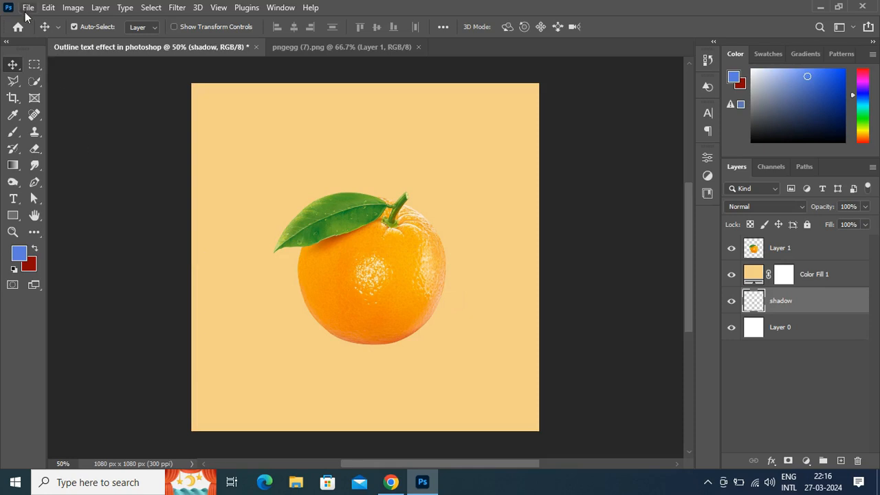
Choose the Brush tool and set the foreground color to the near-black #151514
right_click(13, 132)
left_click(102, 135)
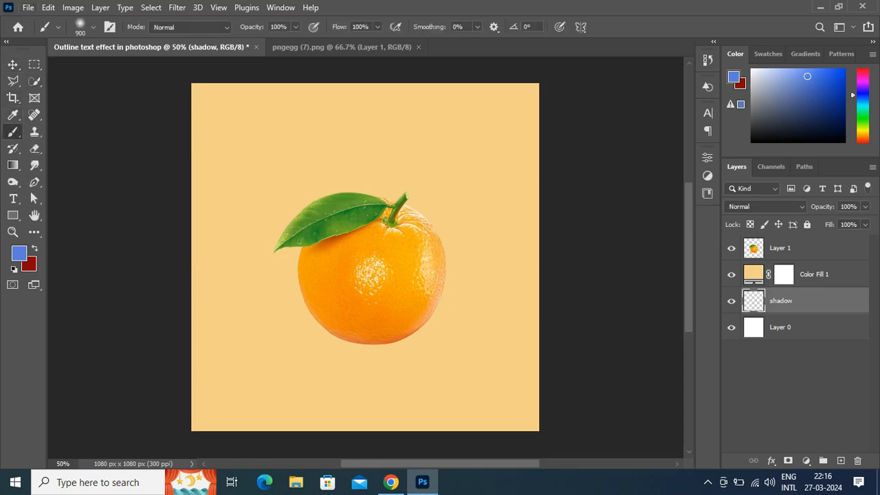
left_click(18, 254)
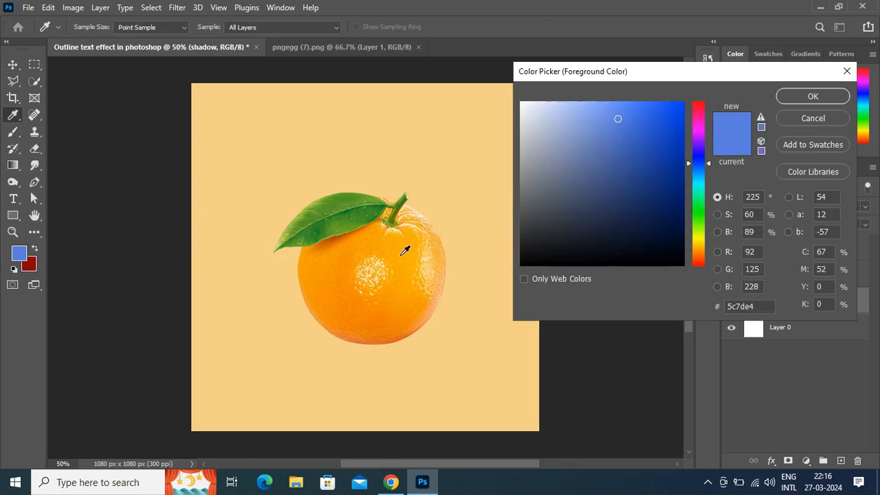
left_click(401, 255)
left_click_drag(583, 216, 531, 252)
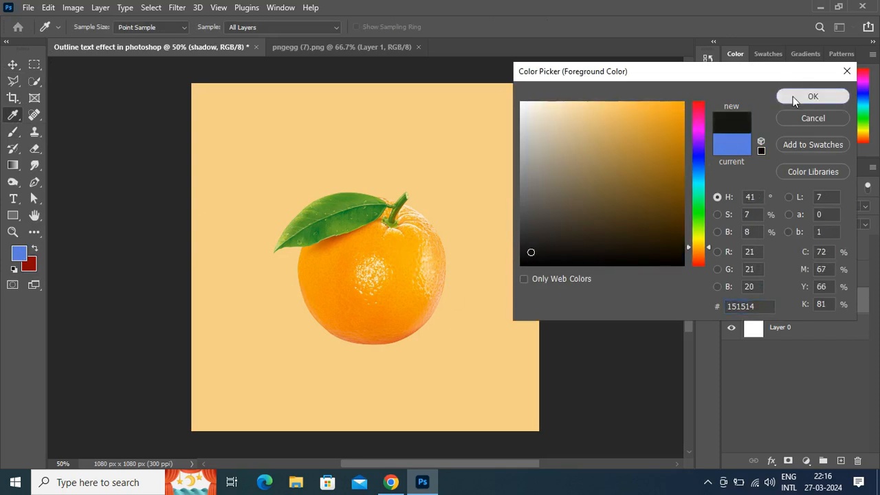
left_click(795, 98)
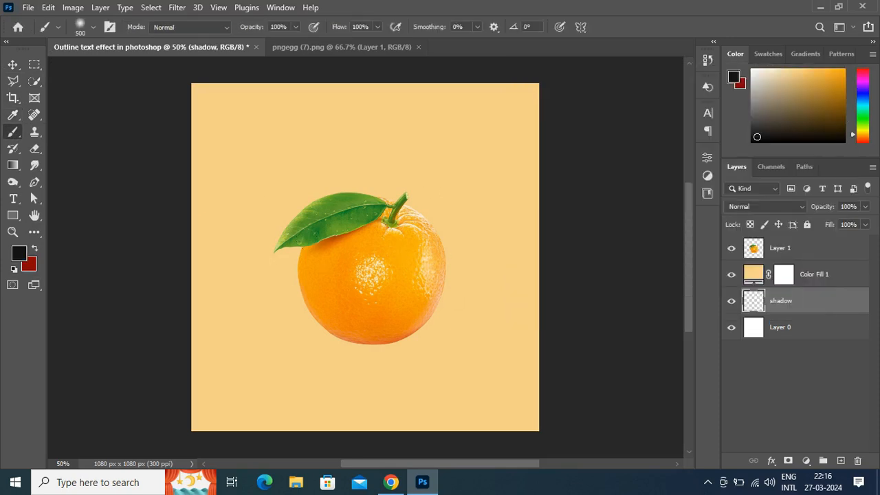
Try a Soft Round brush shadow under the orange with the shadow layer moved above Color Fill 1, and undo it
right_click(435, 246)
double_click(401, 255)
left_click_drag(807, 301, 810, 275)
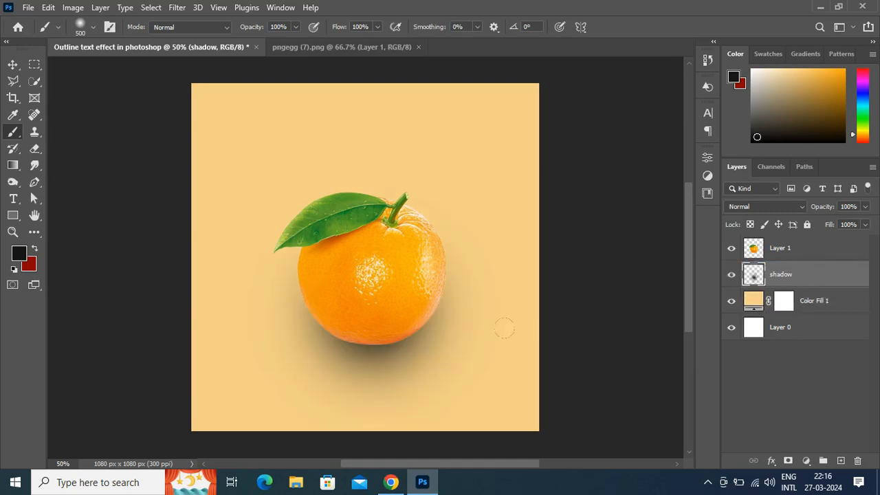
key("ctrl+z")
Paint the shadow with a 500 px Soft Round brush in black and move the shadow layer above Color Fill 1
right_click(428, 322)
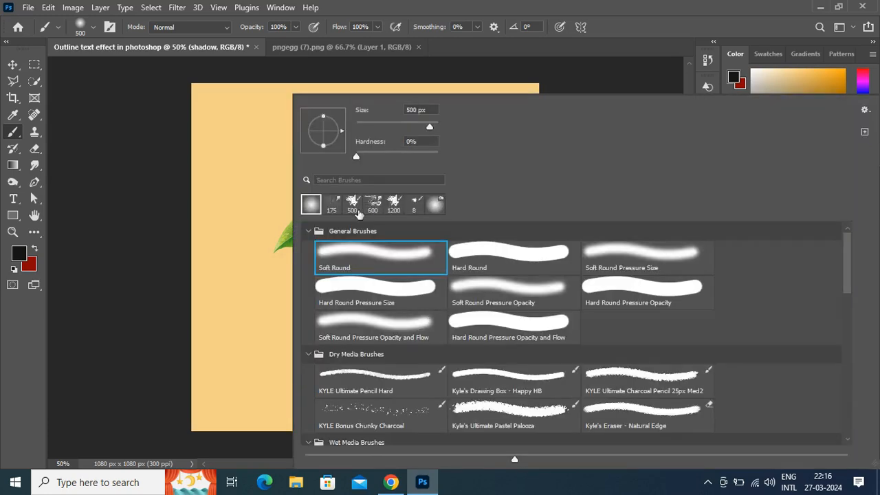
double_click(403, 261)
left_click(20, 259)
left_click_drag(531, 253, 517, 267)
left_click(786, 98)
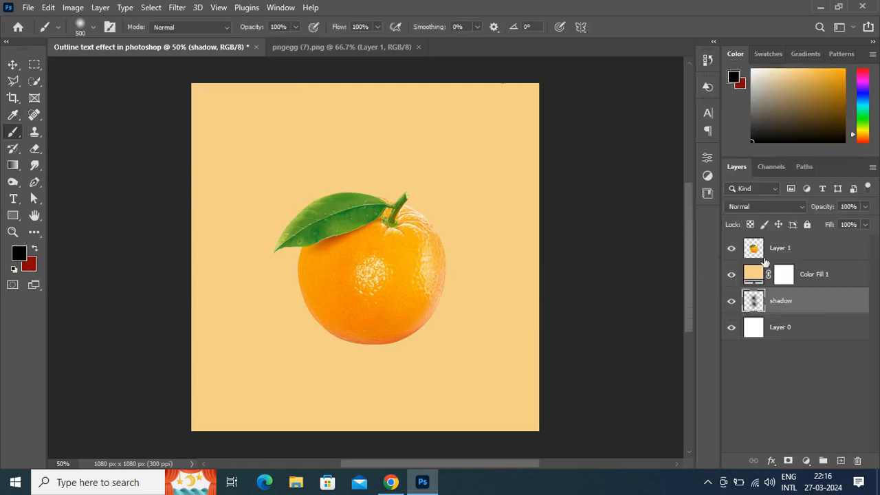
left_click_drag(790, 306, 790, 274)
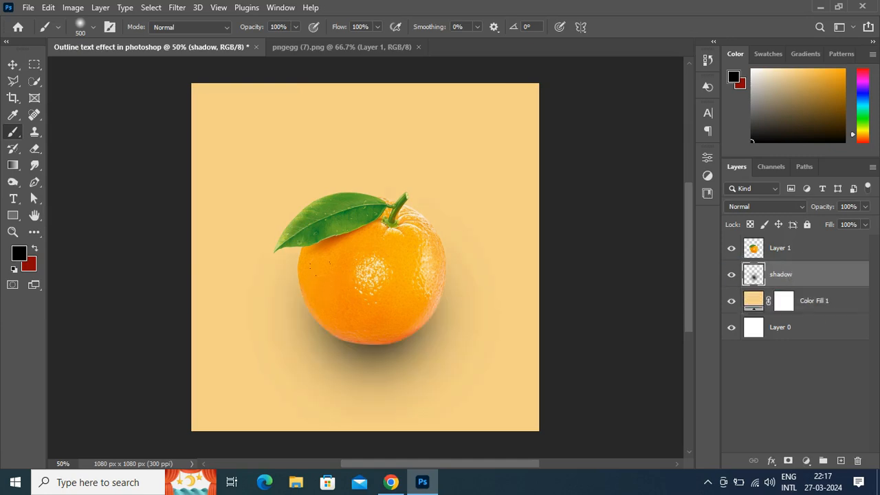
Flatten the shadow to about 6.7% of its height with Free Transform and position it at the orange's base
left_click(13, 64)
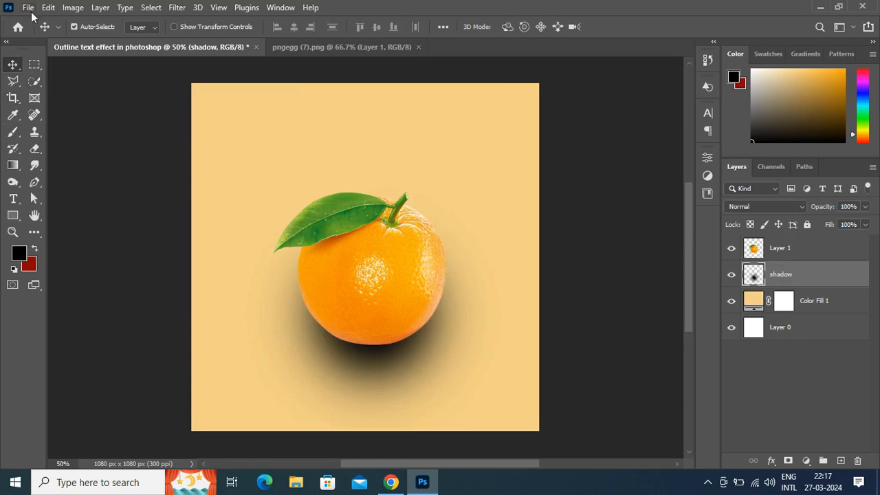
left_click(48, 7)
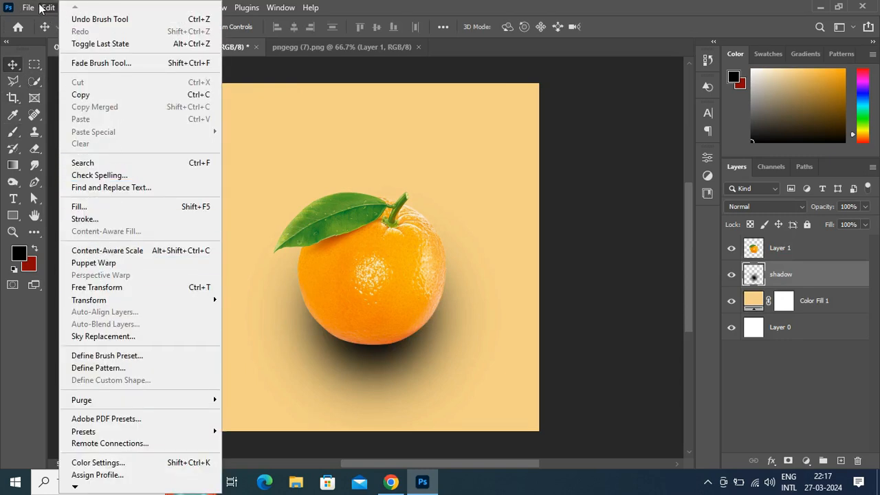
left_click(123, 284)
left_click_drag(371, 181, 365, 299)
left_click_drag(444, 313, 436, 352)
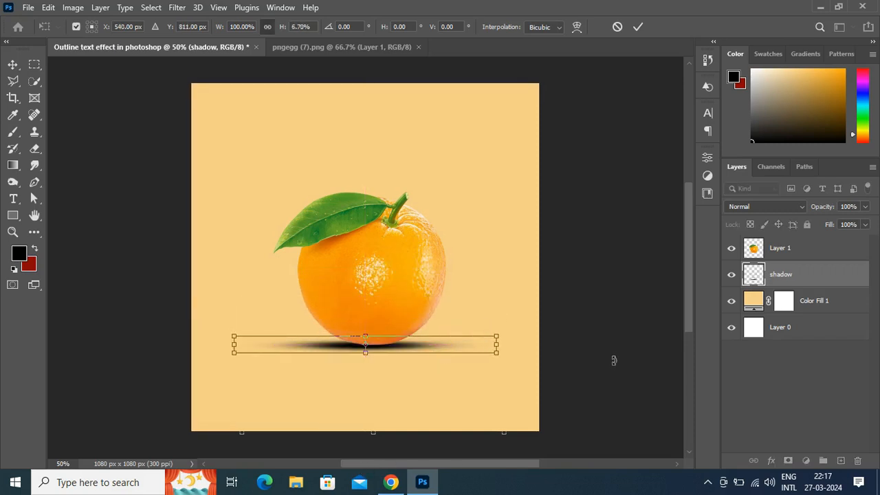
key("Return")
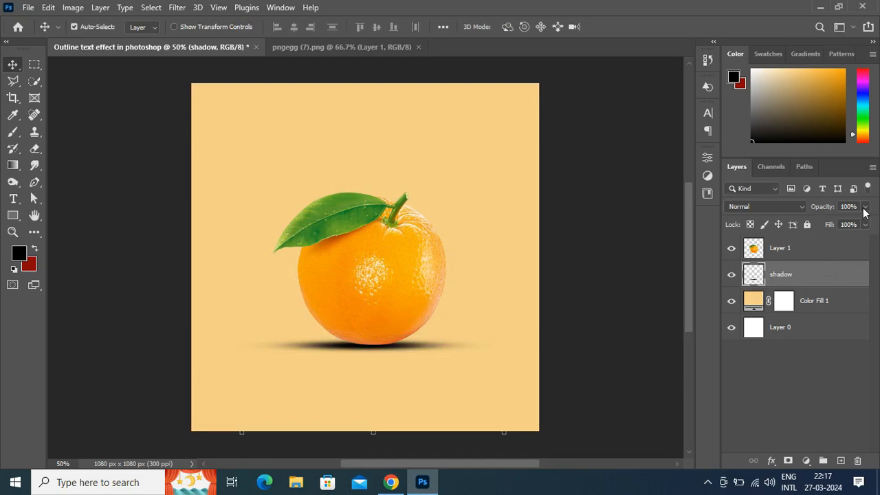
Lower the shadow layer's opacity to 40%
left_click(824, 221)
left_click_drag(819, 223, 817, 222)
left_click(403, 352)
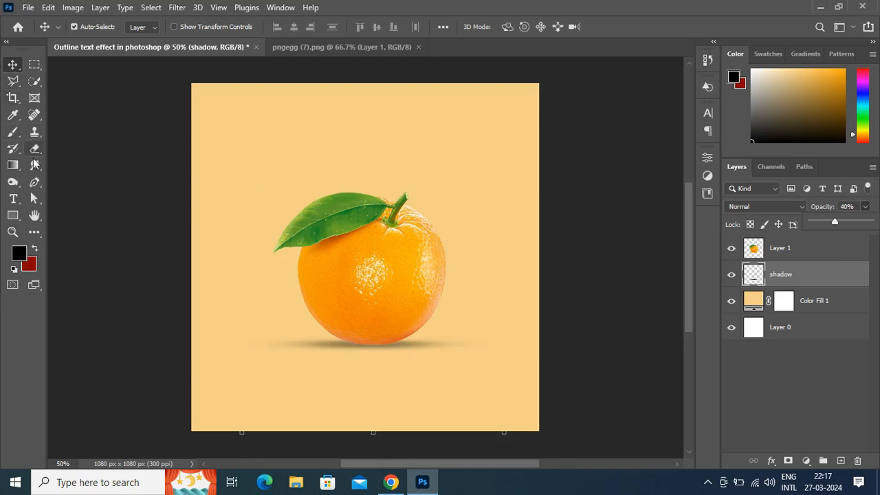
Add the horizontal text ORANGE above the fruit, on a new layer over Layer 1
left_click(815, 253)
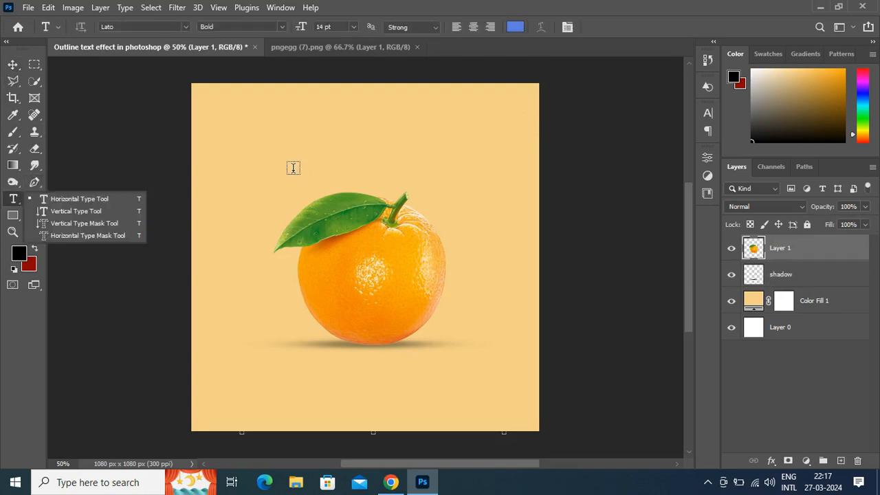
left_click(293, 170)
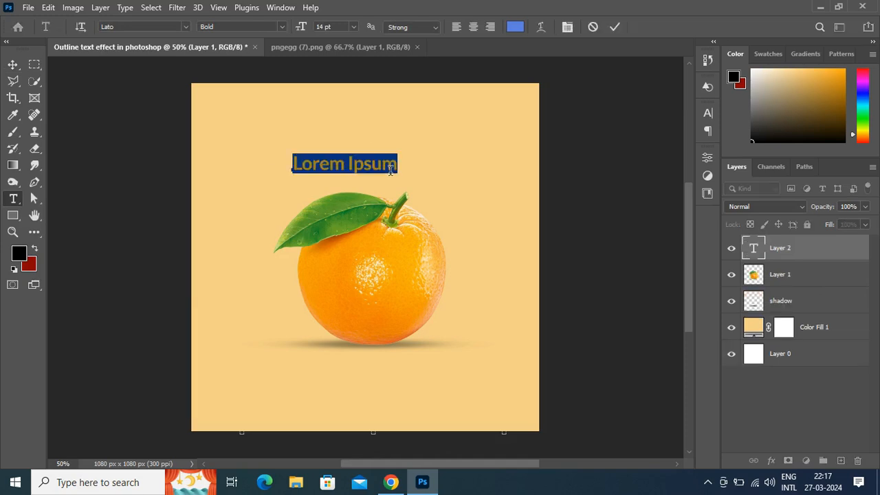
type("ORANGE")
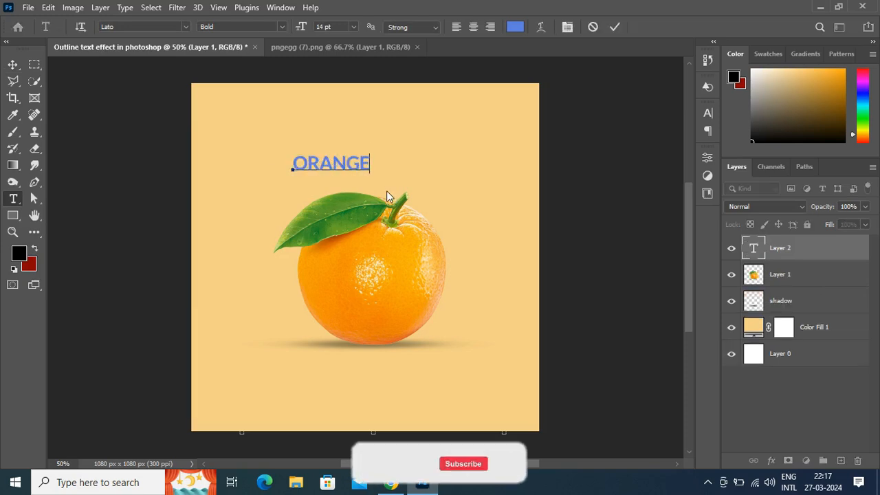
Set the whole ORANGE text to white in the Lato Black font style
key("ctrl+a")
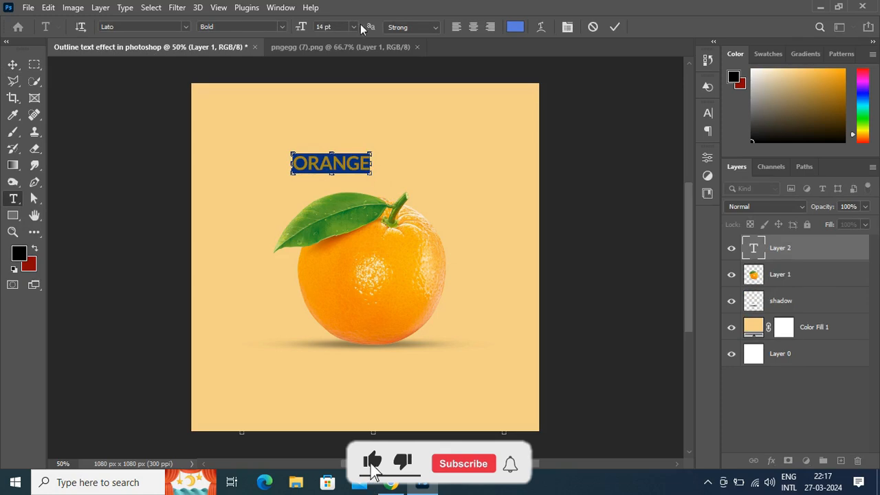
left_click(515, 27)
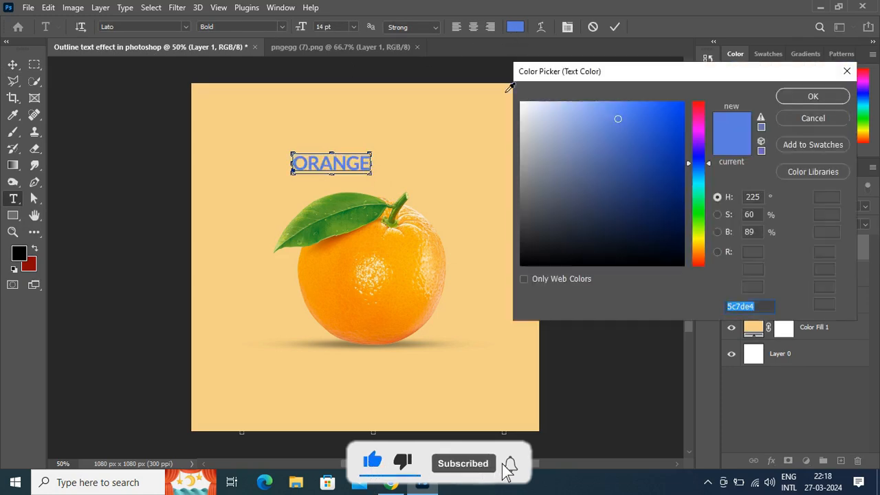
left_click(522, 105)
left_click(788, 98)
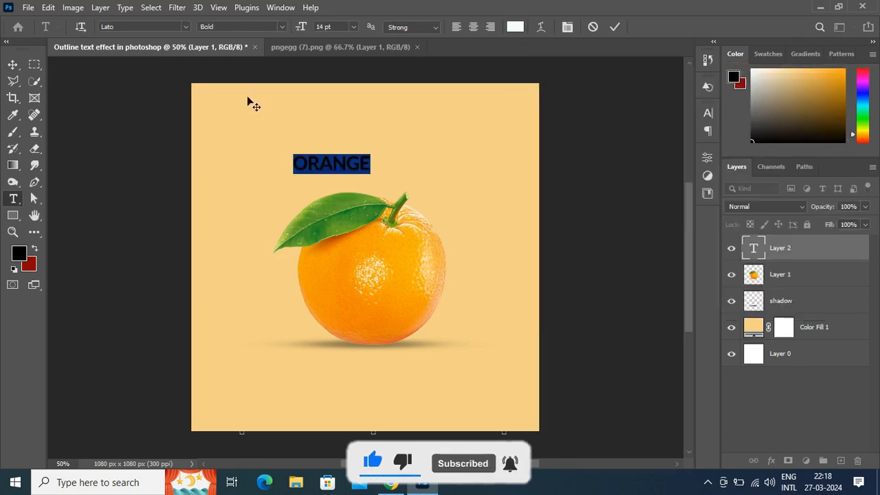
left_click(185, 26)
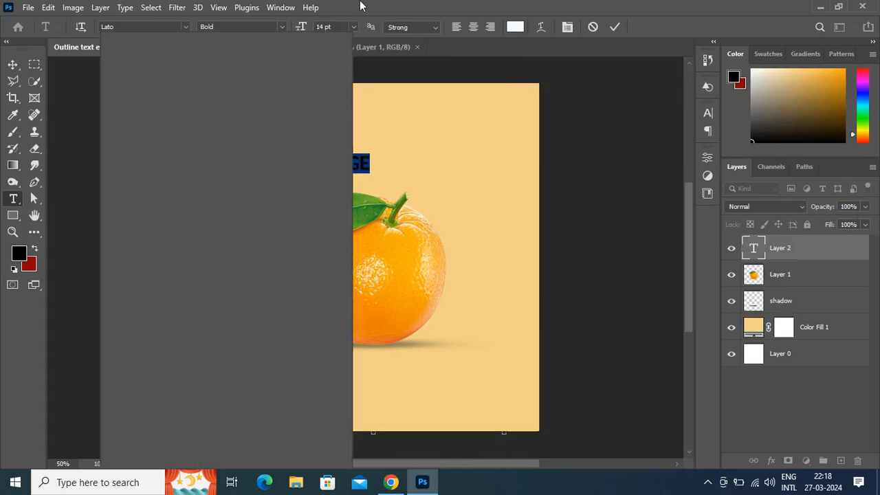
left_click(128, 66)
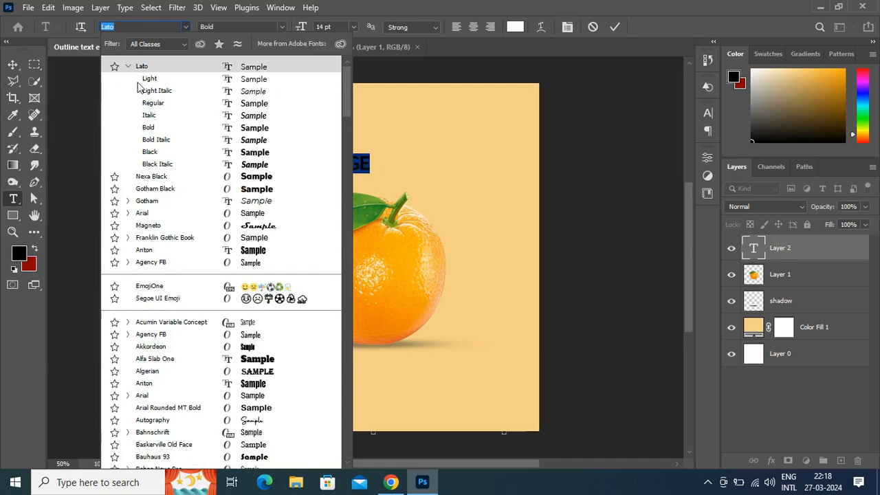
left_click(196, 156)
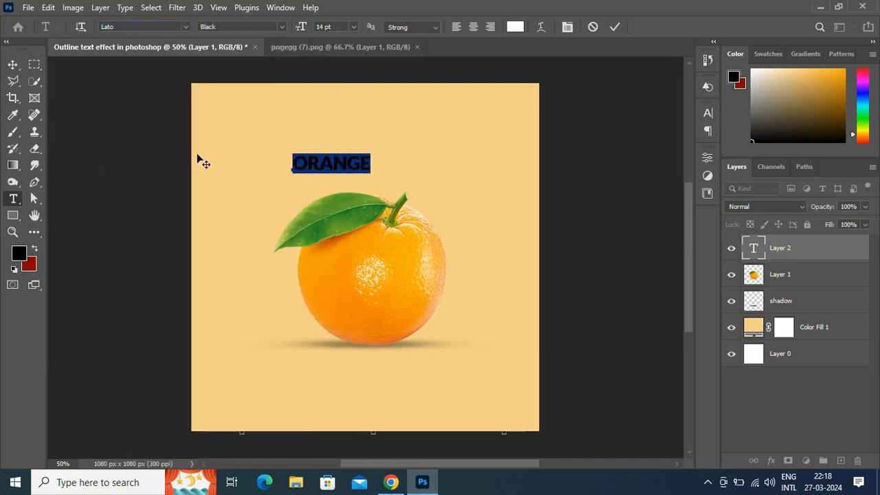
Set the ORANGE text size to 48 pt and move the word over the orange
left_click(356, 26)
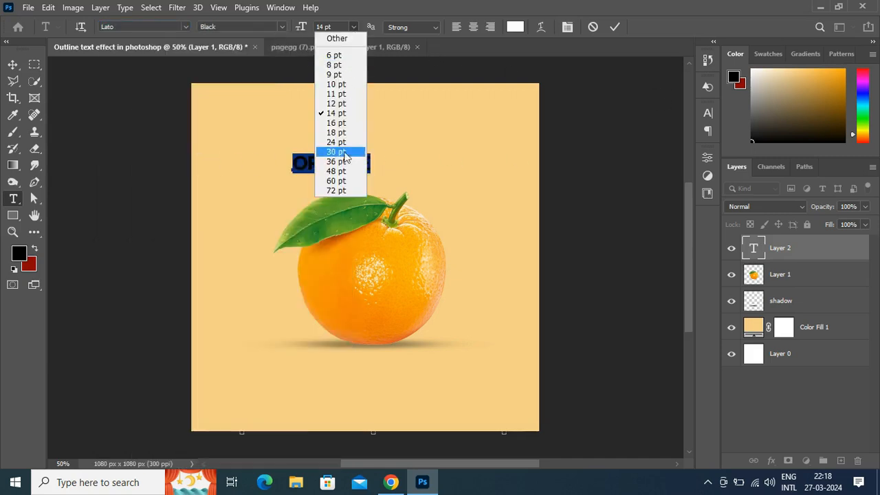
left_click(337, 171)
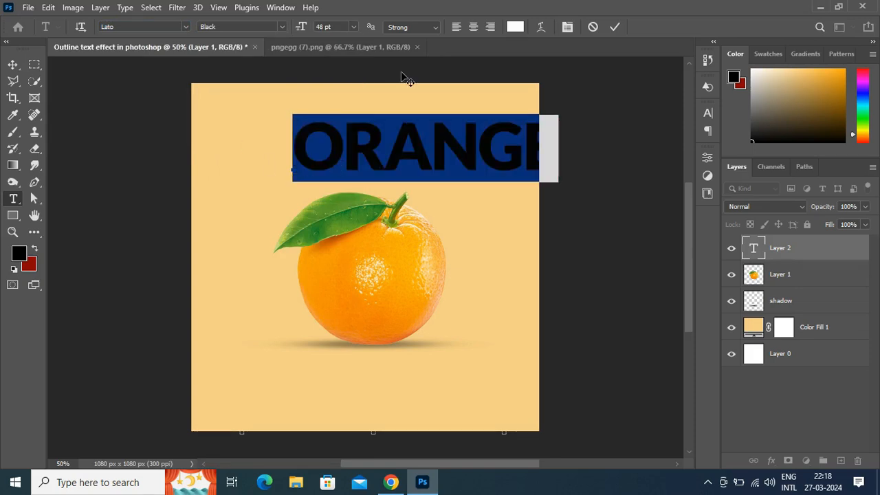
left_click(616, 27)
key("v")
left_click_drag(319, 148, 270, 229)
Enlarge the ORANGE text with Free Transform to nearly the canvas width and place it across the middle of the orange
left_click(48, 8)
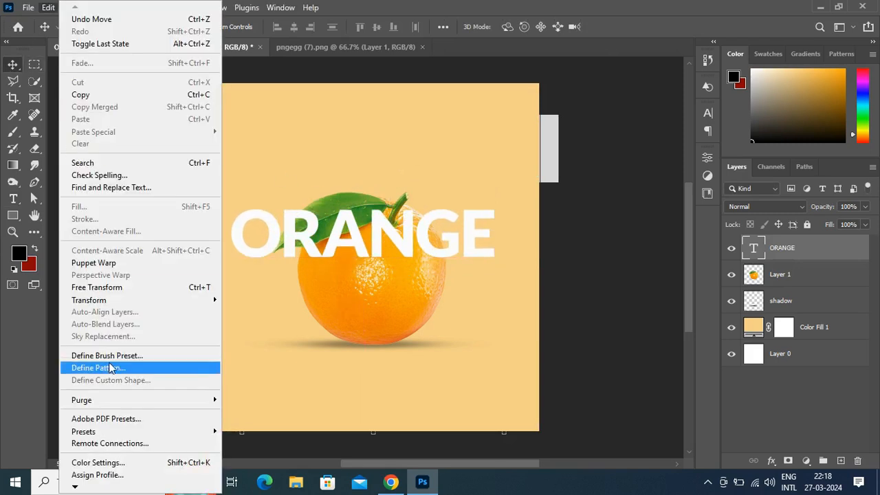
left_click(113, 289)
left_click_drag(496, 268, 509, 291)
key("Return")
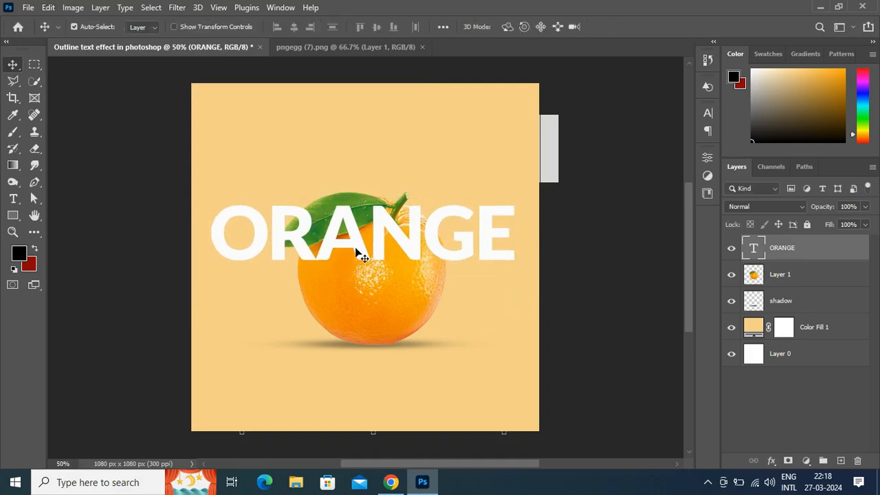
left_click_drag(385, 227, 388, 261)
Duplicate the ORANGE text layer under the name ORANGE 2
right_click(812, 248)
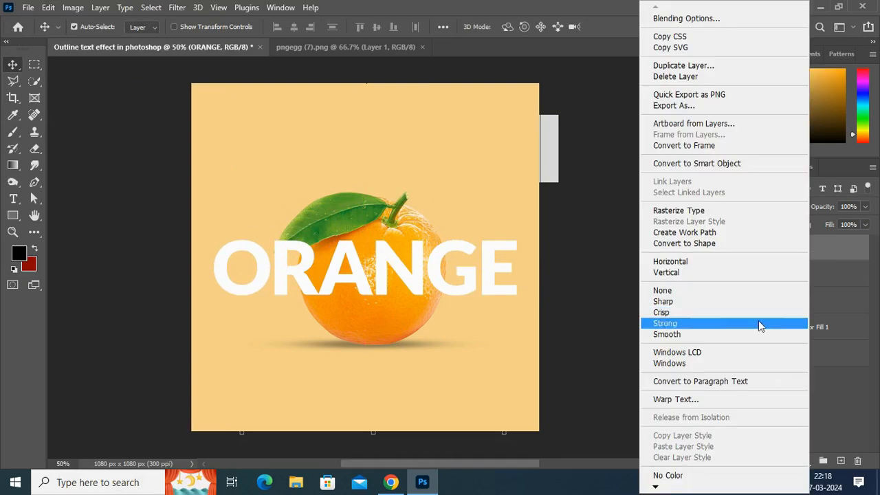
left_click(680, 64)
left_click(414, 141)
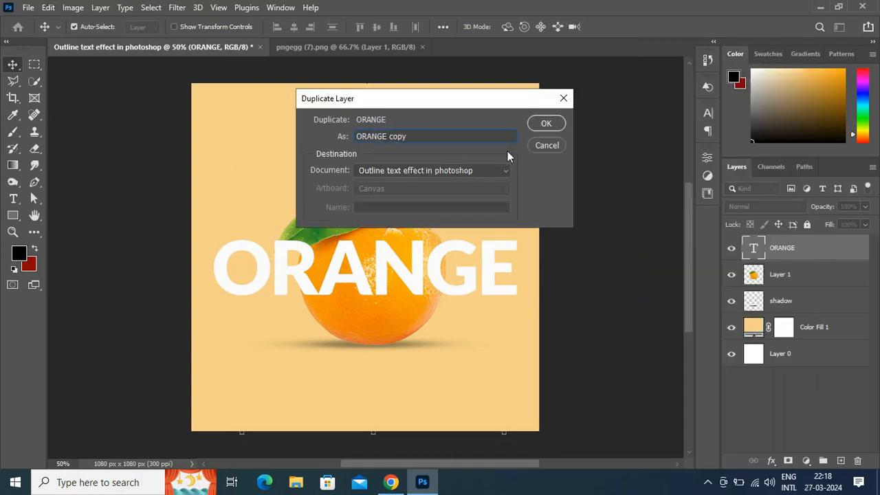
key("BackSpace")
key("BackSpace")
key("BackSpace")
key("BackSpace")
key("BackSpace")
type("2")
left_click(546, 125)
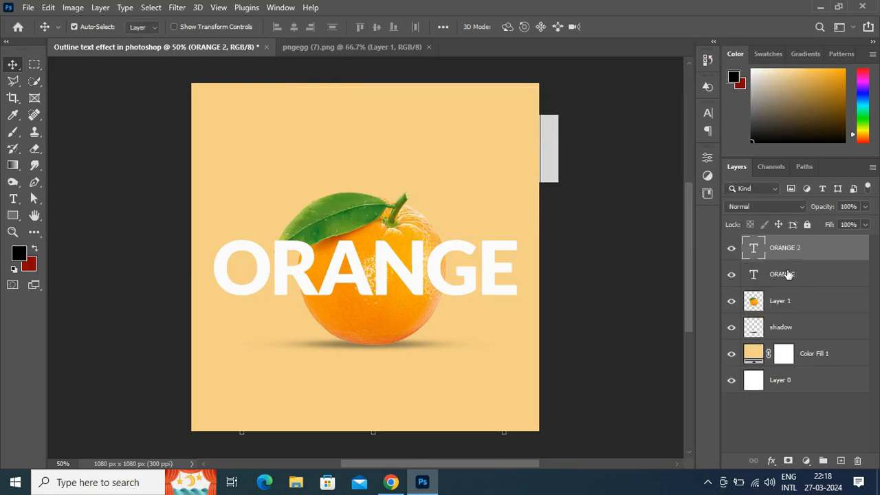
Place the ORANGE 2 layer between Layer 1 and shadow, and check it by briefly hiding the ORANGE layer
left_click(822, 266)
left_click(824, 255)
left_click_drag(823, 255, 801, 304)
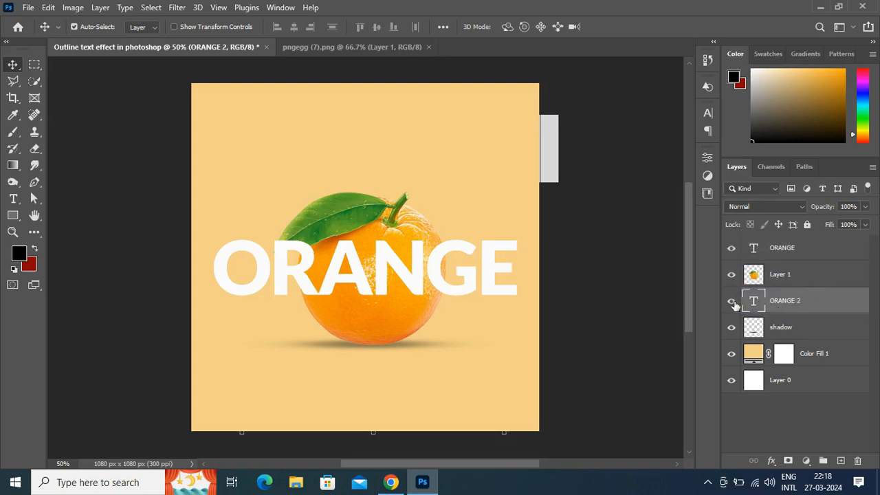
left_click(733, 250)
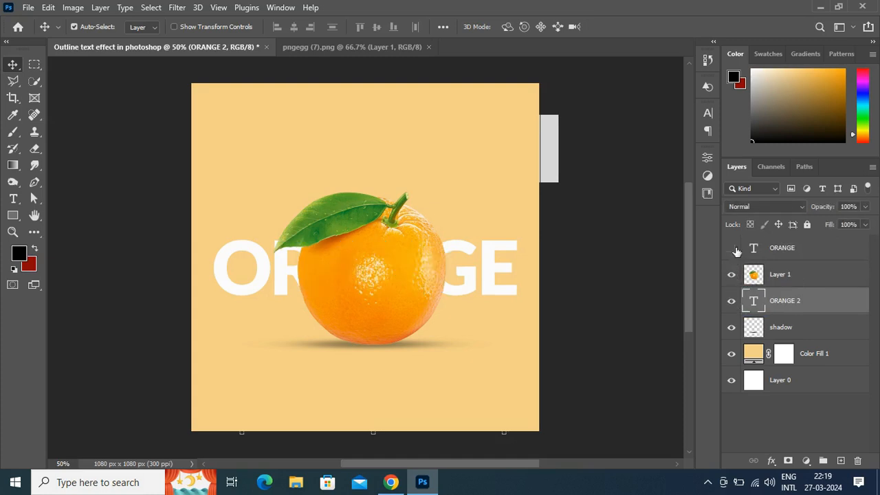
left_click(732, 249)
Lower the fill opacity of the front ORANGE text layer to 1% in its blending options
left_click(842, 253)
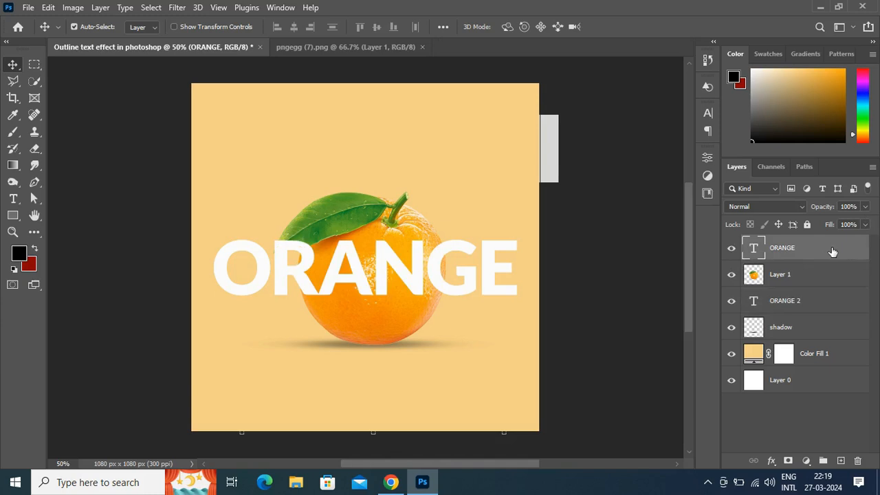
right_click(834, 252)
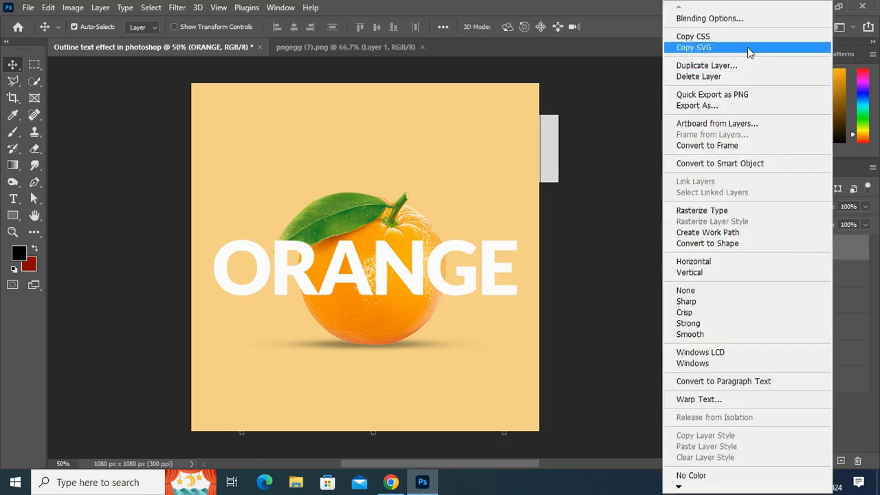
left_click(745, 17)
left_click_drag(397, 103, 787, 82)
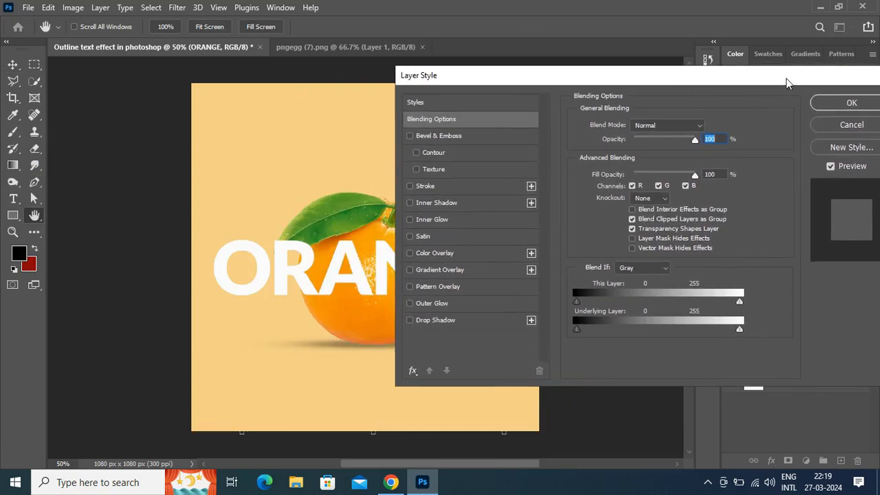
left_click(637, 174)
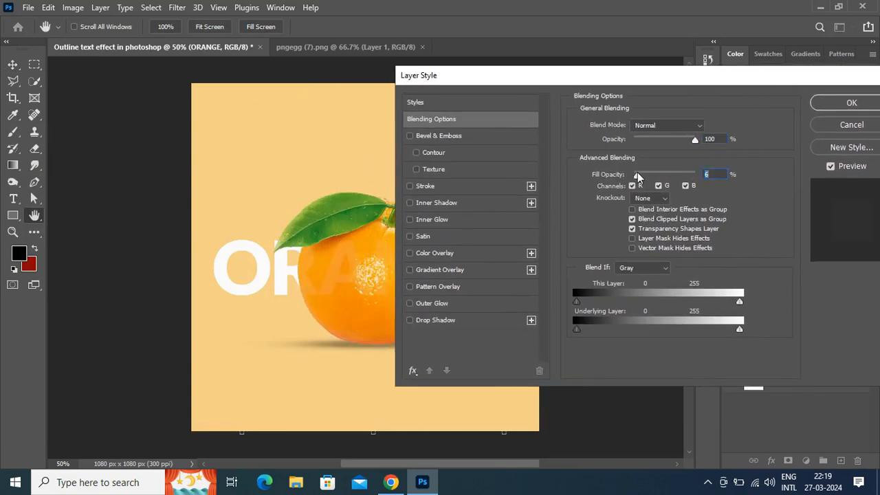
left_click_drag(637, 175, 634, 177)
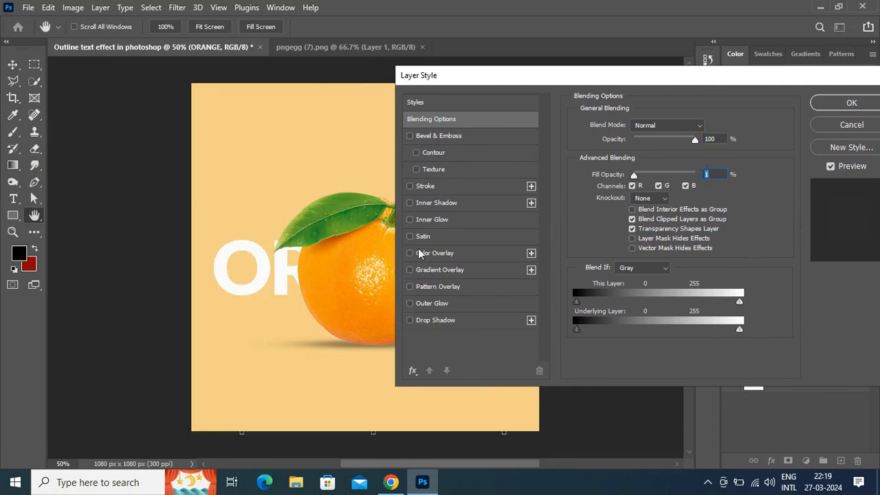
Give the front ORANGE text layer a white inside stroke of 5 px at 100% opacity
left_click(424, 186)
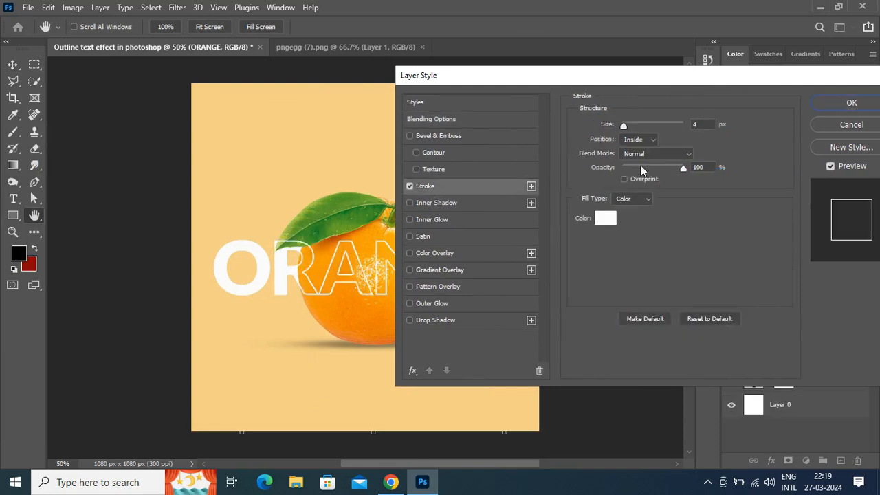
left_click(696, 124)
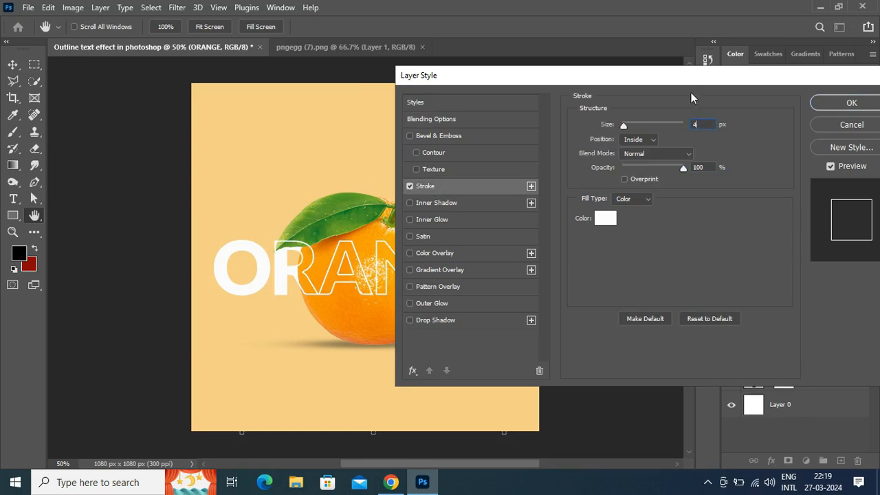
type("5")
left_click_drag(781, 88, 635, 88)
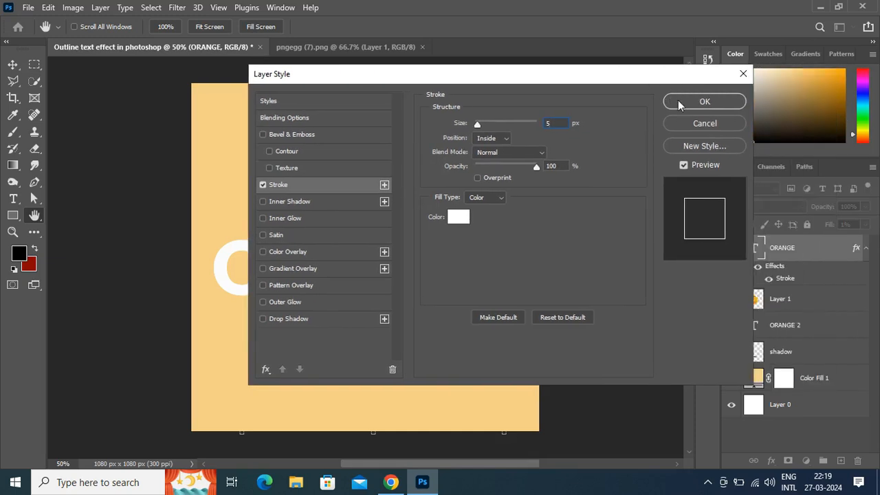
left_click(705, 102)
Try moving the outlined ORANGE text and the solid ORANGE 2 text independently of each other, and undo the moves
left_click_drag(490, 261, 488, 182)
key("ctrl+z")
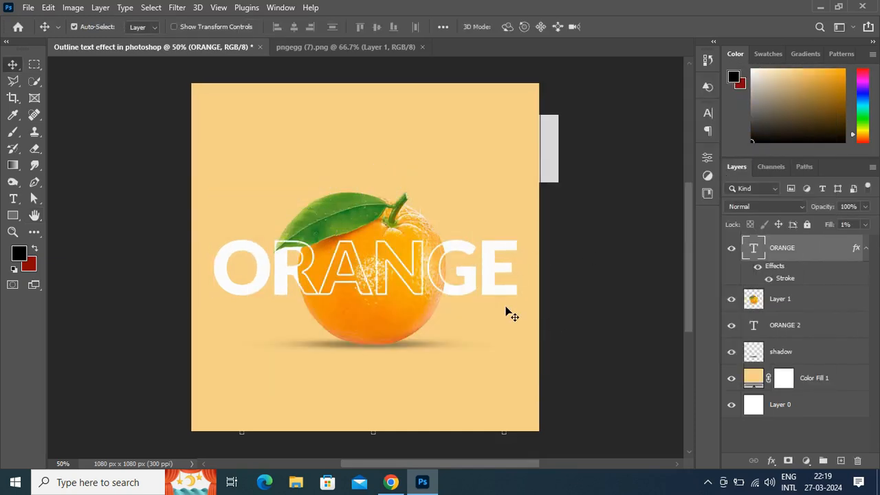
left_click(804, 328)
left_click_drag(277, 294, 271, 363)
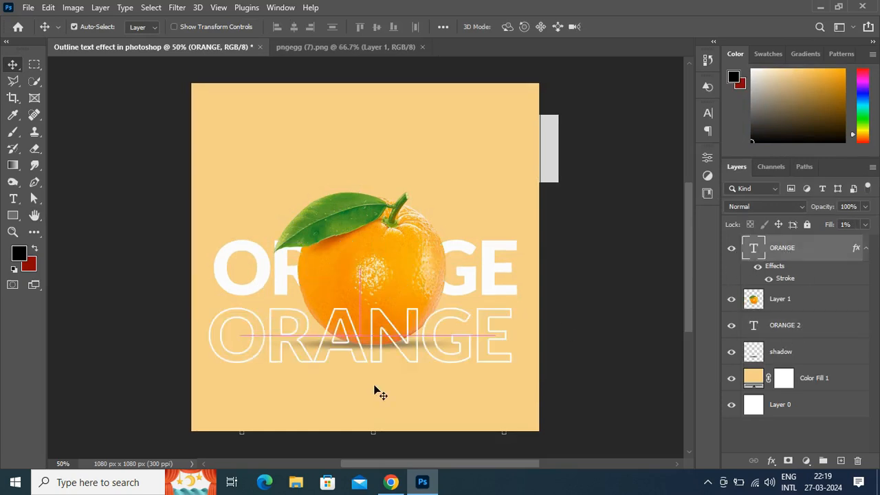
left_click(811, 310)
left_click(780, 323)
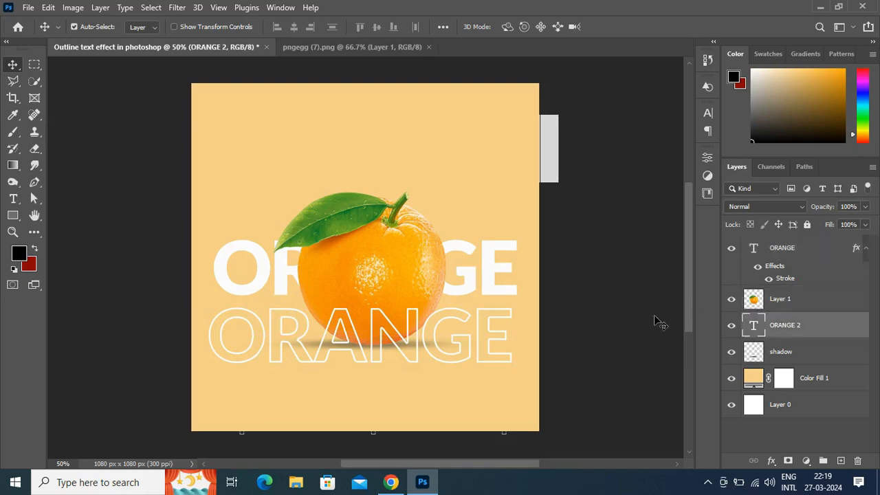
left_click_drag(486, 249, 464, 153)
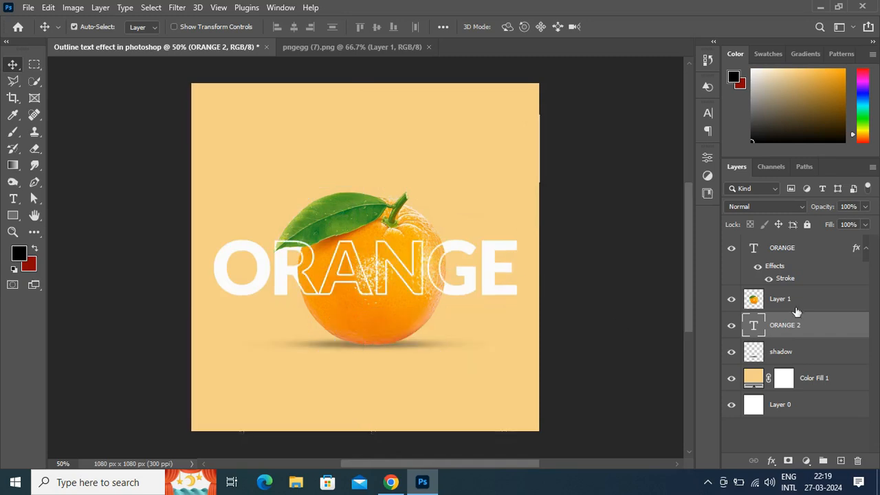
Link the ORANGE and ORANGE 2 text layers and move them together to a slightly lower position across the orange
left_click(809, 253, "ctrl")
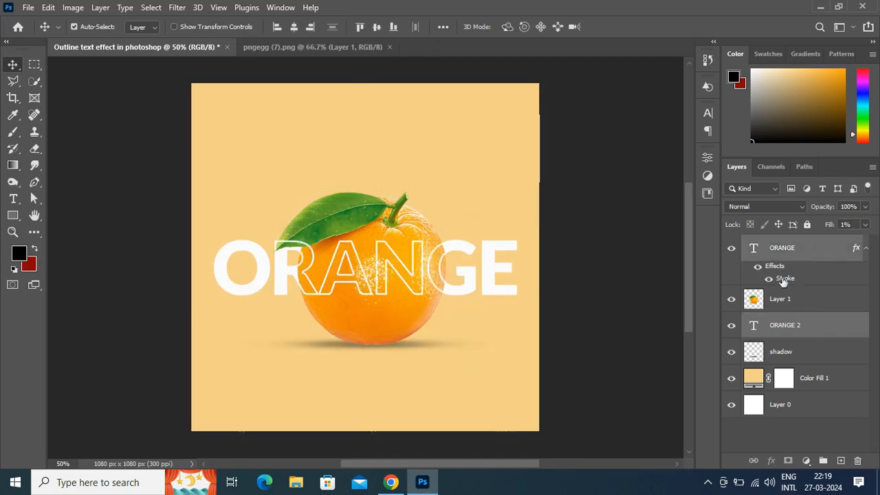
left_click(754, 461)
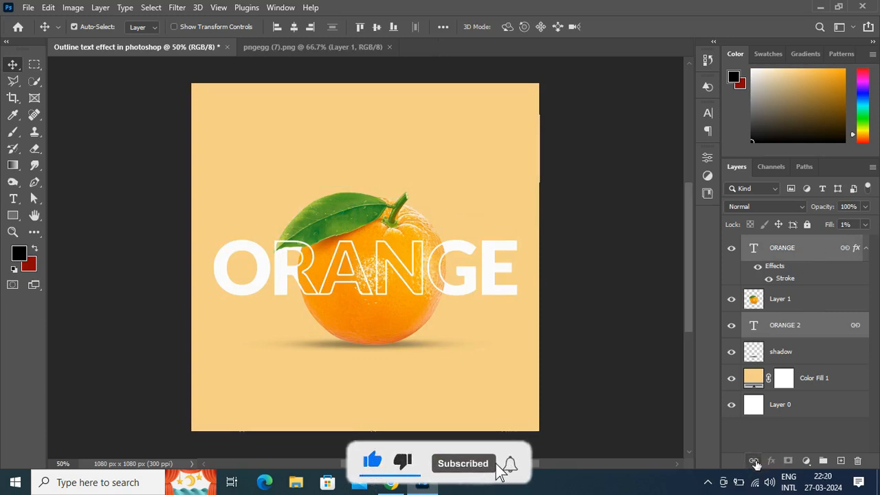
left_click_drag(492, 258, 552, 266)
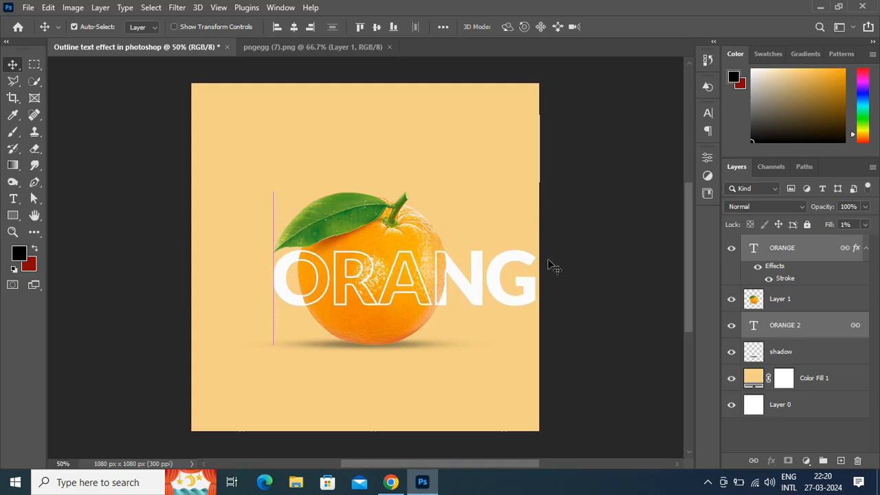
left_click_drag(458, 282, 426, 283)
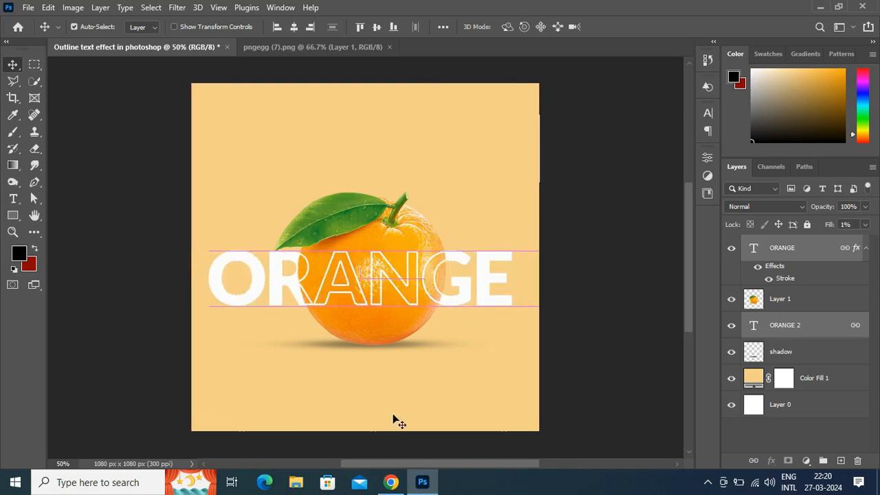